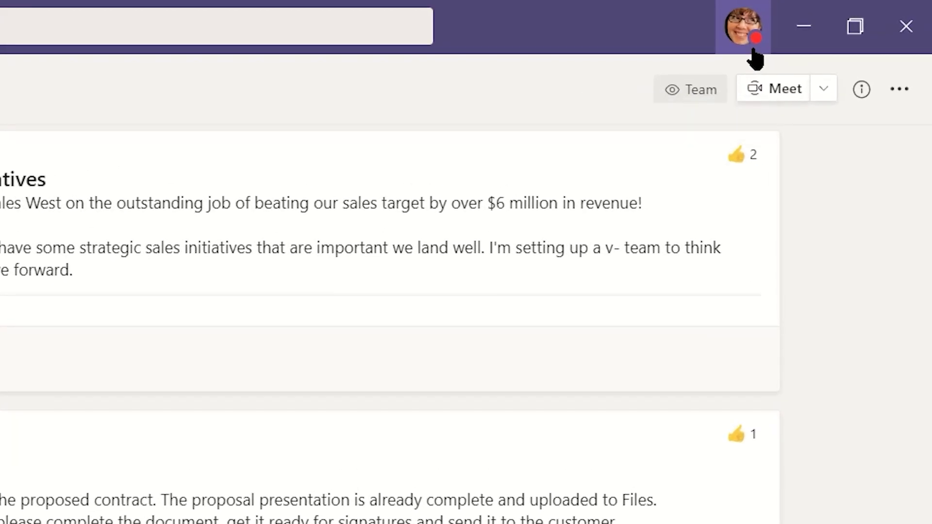
# Step: Look at the options for changing the account's profile picture and leave the picture dialog
pyautogui.click(751, 47)
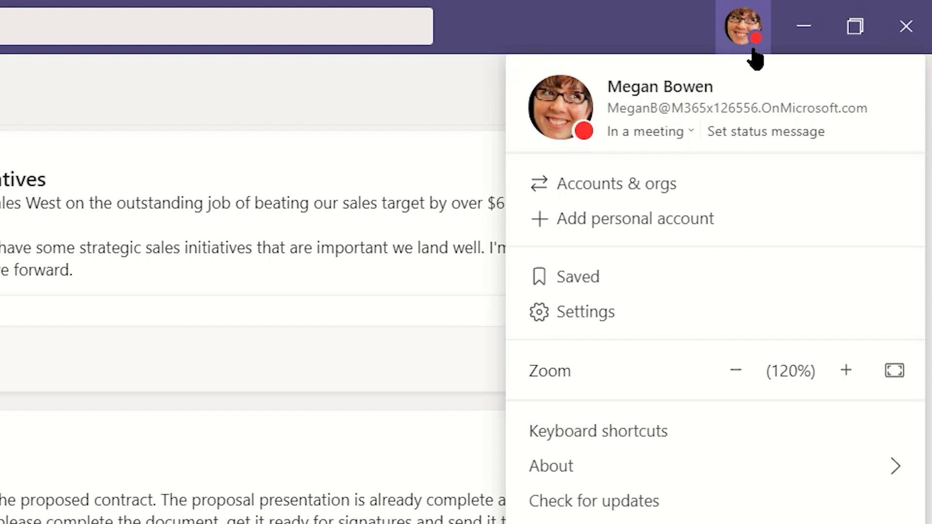
pyautogui.click(561, 108)
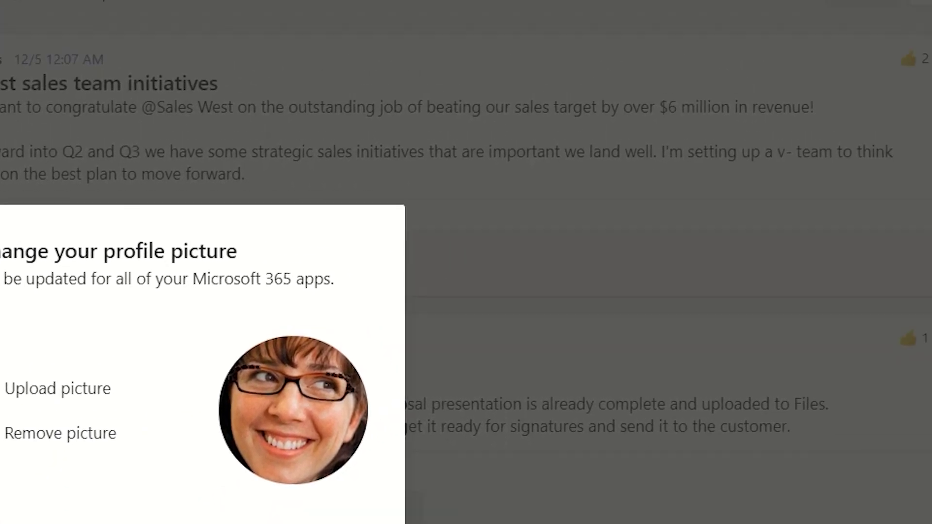
pyautogui.click(522, 393)
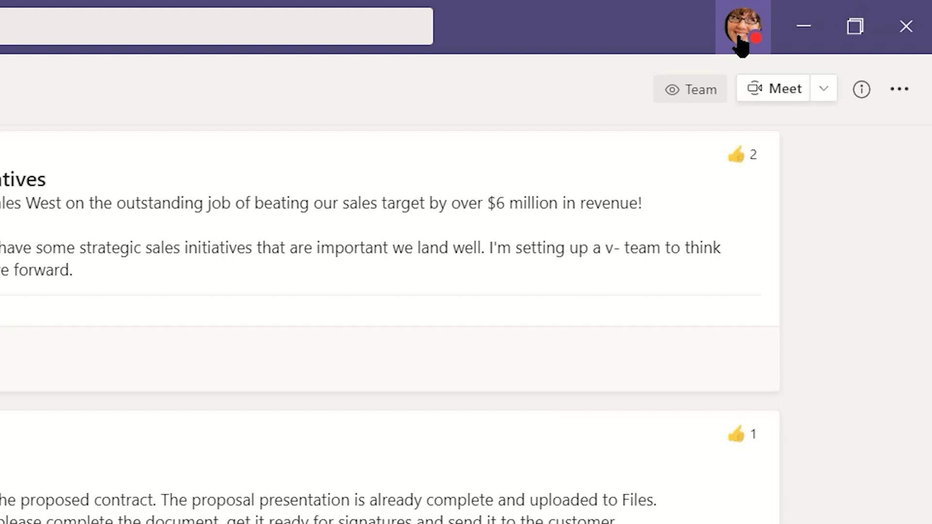
# Step: Look at the availability options and draft the status message "In a conference call til 11. Please email if it's an emergency!"
pyautogui.click(741, 43)
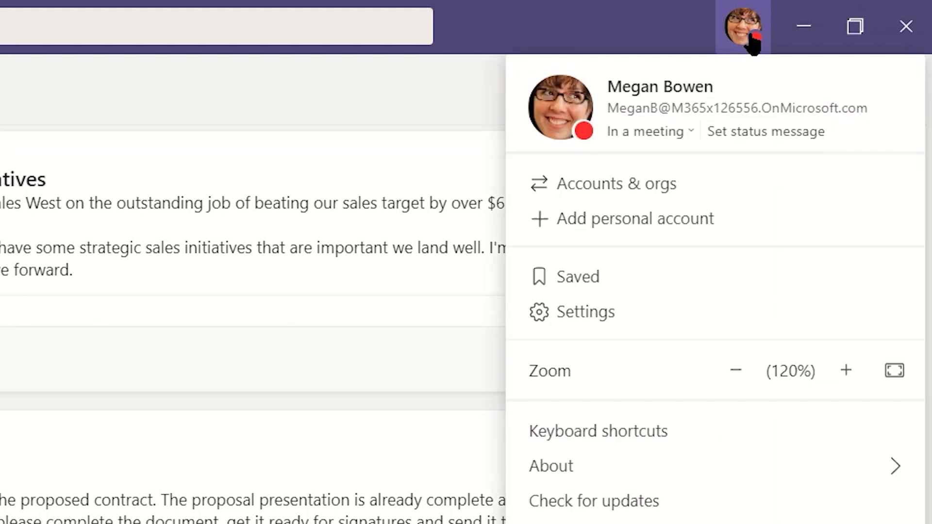
pyautogui.click(682, 141)
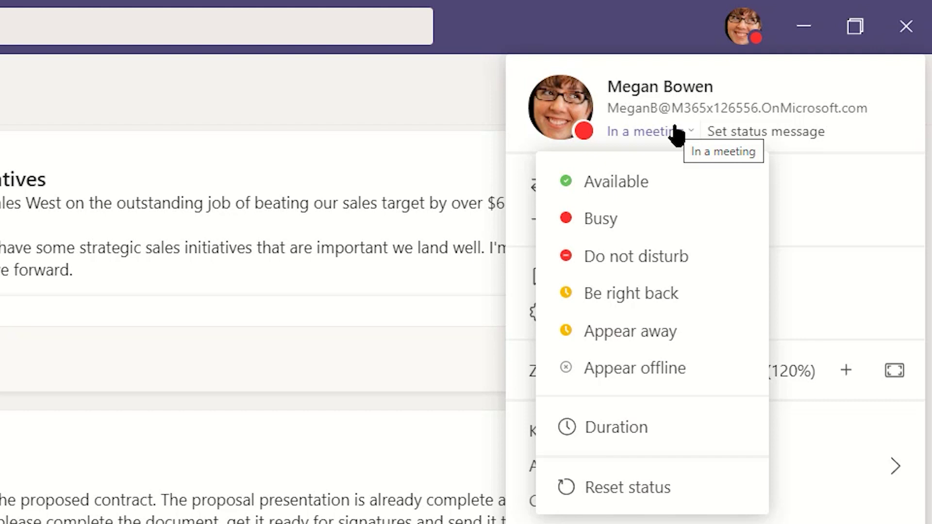
pyautogui.click(761, 137)
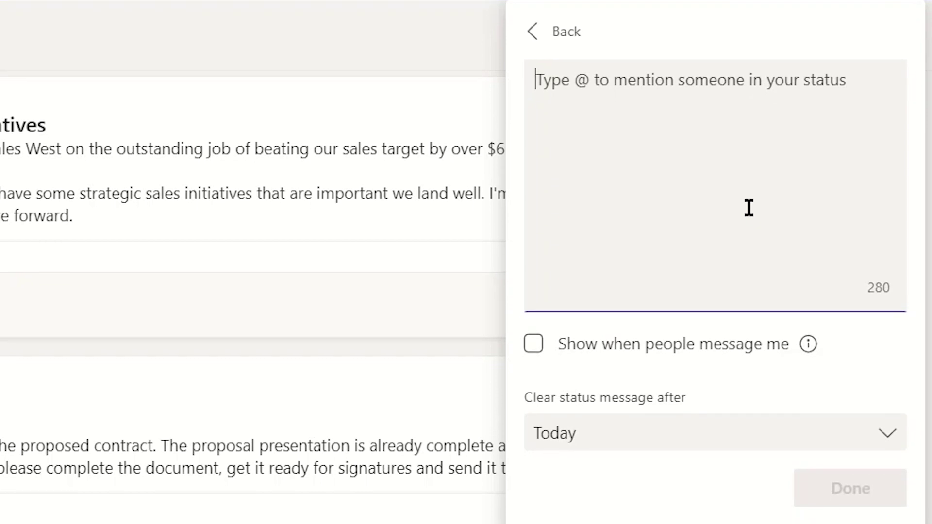
pyautogui.write('In a conference call t')
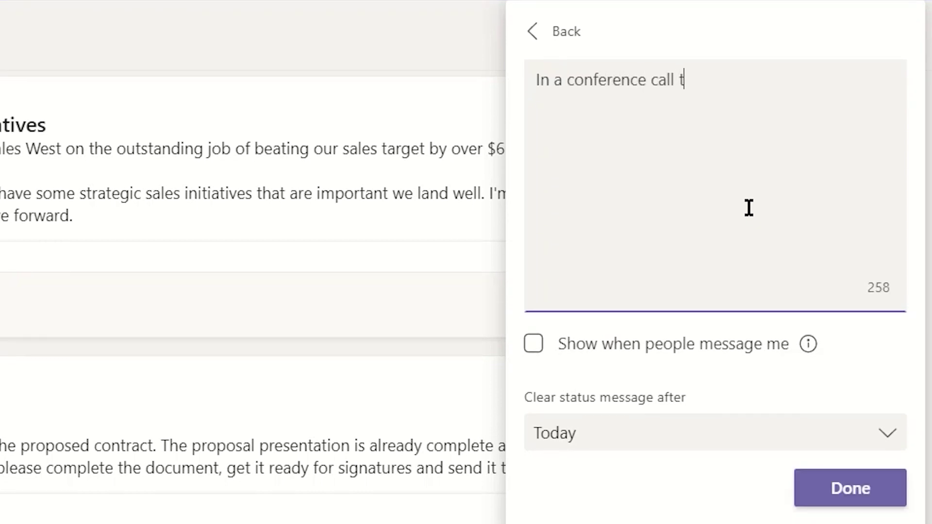
pyautogui.write('il 11. Please')
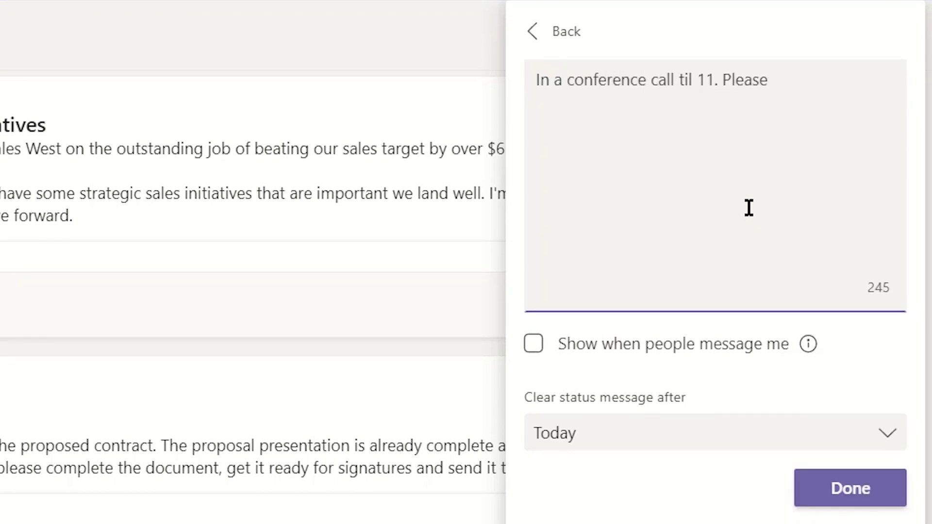
pyautogui.write(" email if it's an emer")
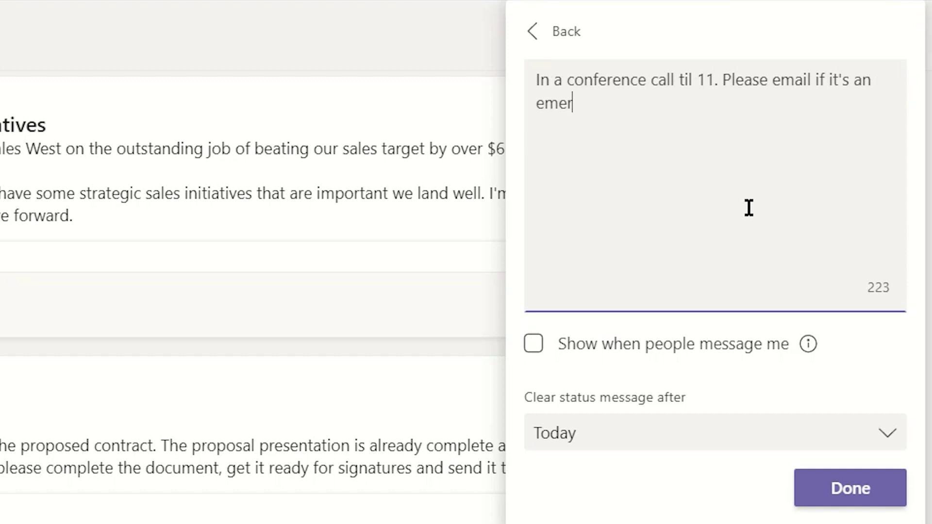
pyautogui.write('gency!')
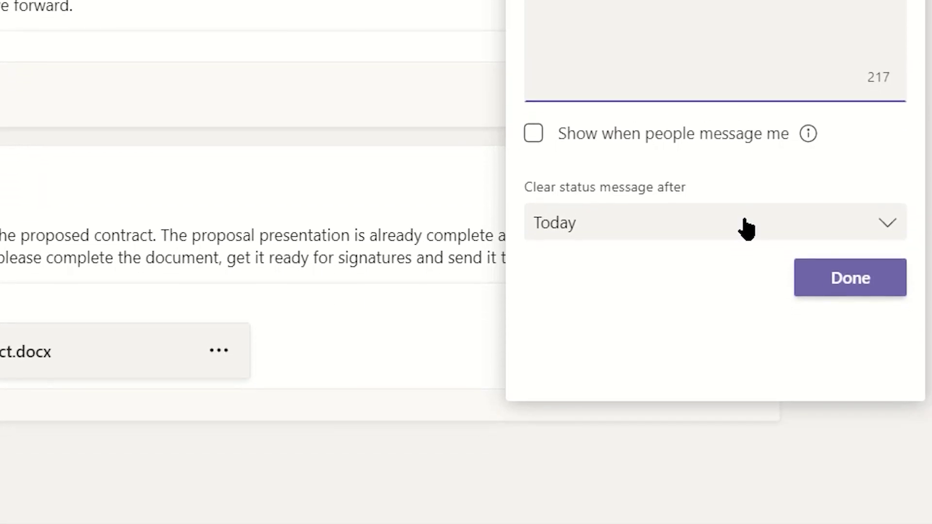
pyautogui.click(743, 333)
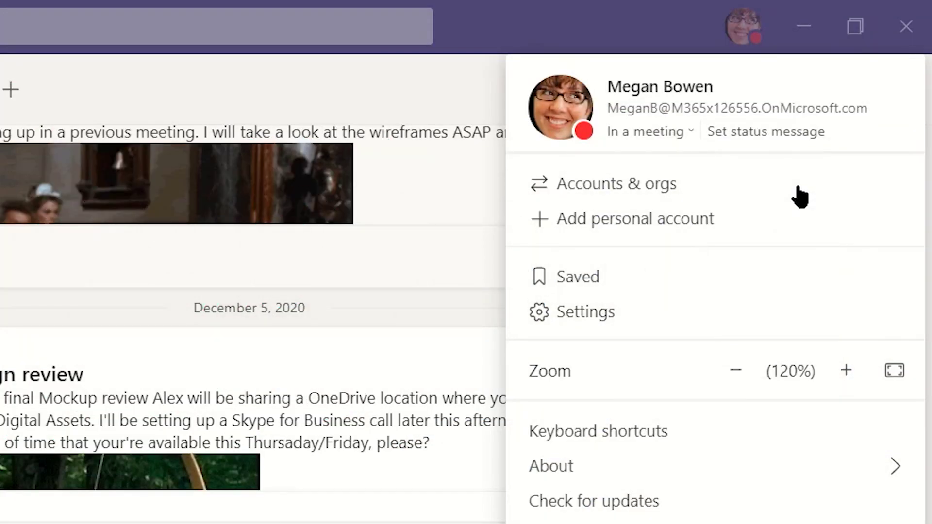
# Step: Look at the accounts and organizations list and at the sign-in window for adding a personal account, and close it
pyautogui.click(800, 194)
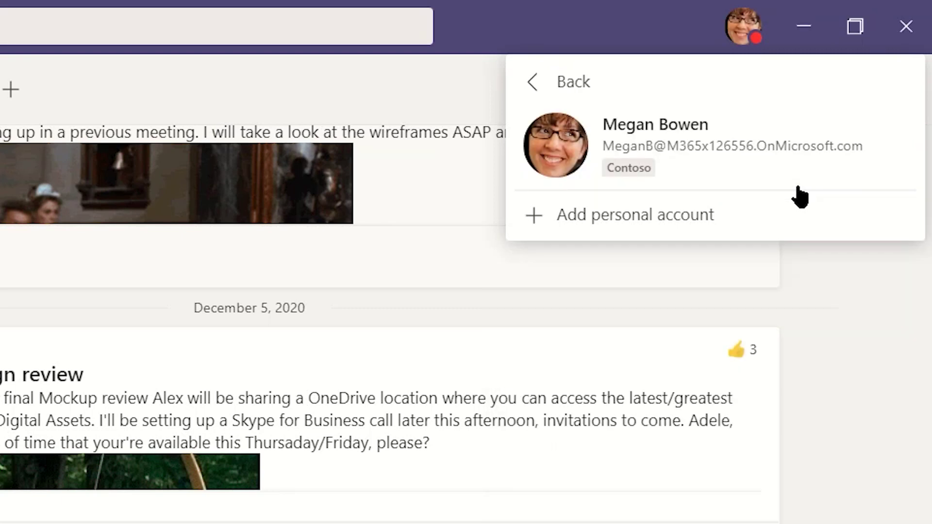
pyautogui.click(651, 121)
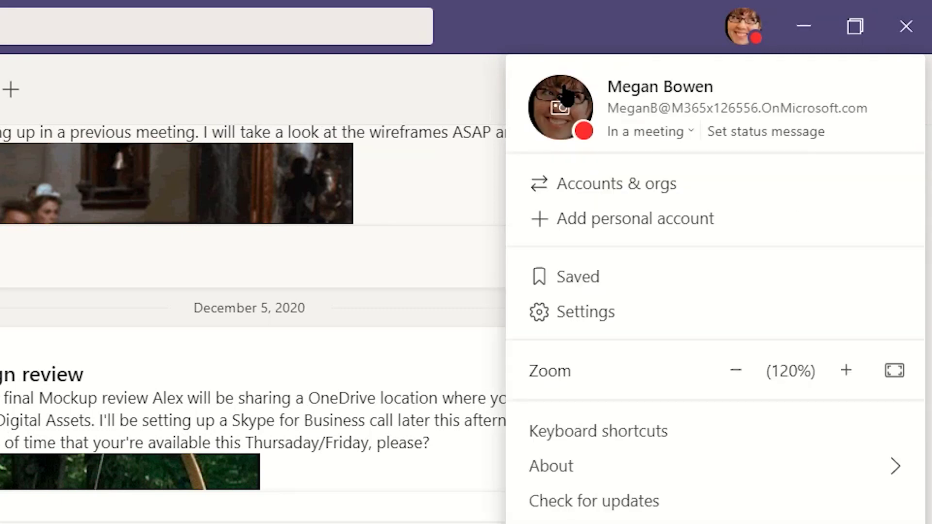
pyautogui.click(672, 221)
pyautogui.click(464, 445)
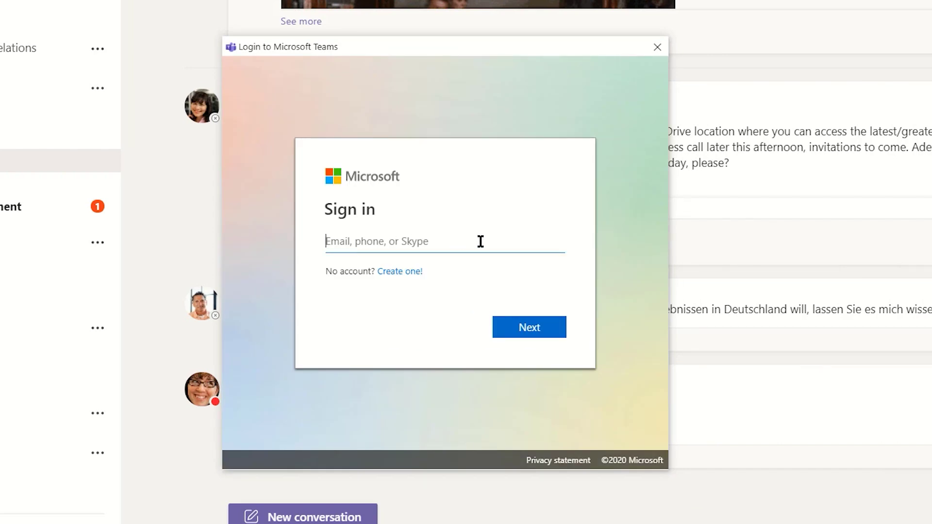
pyautogui.click(663, 54)
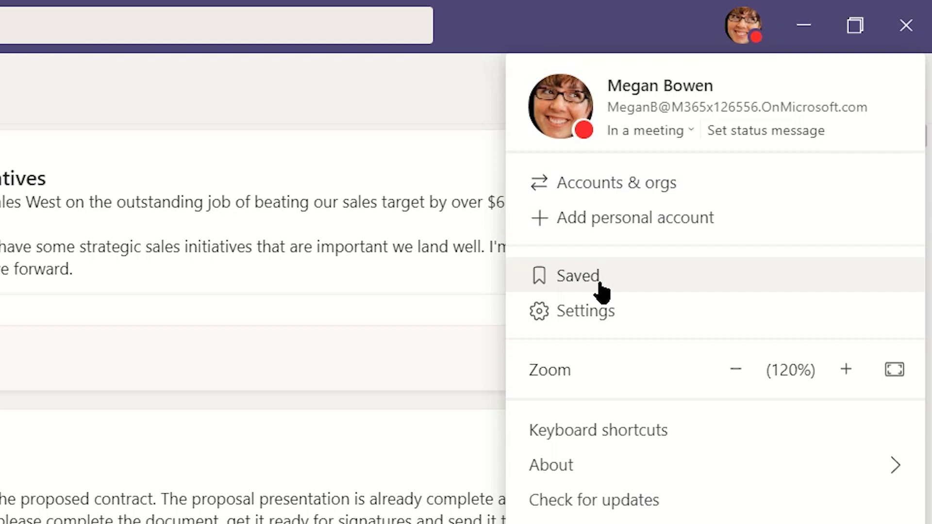
# Step: Try the Dark and High contrast themes in the general settings and return to the Default theme
pyautogui.click(650, 320)
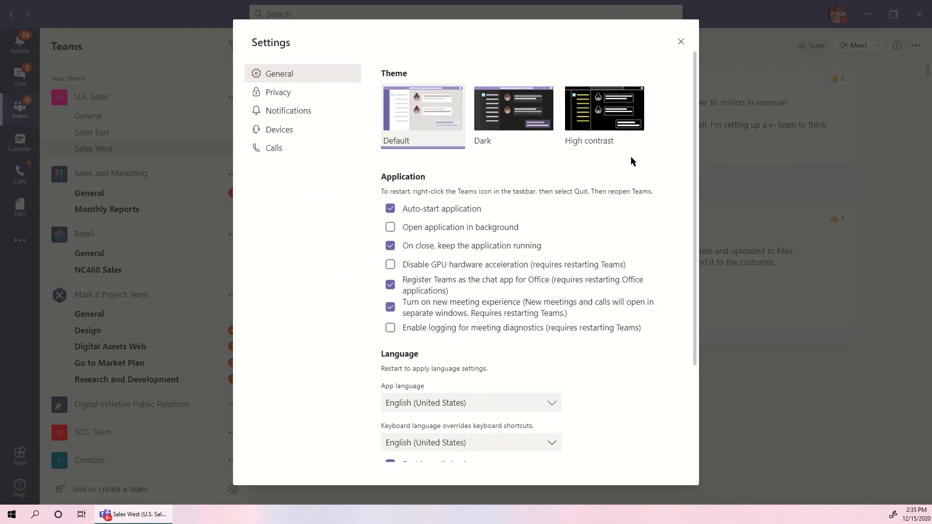
pyautogui.click(544, 115)
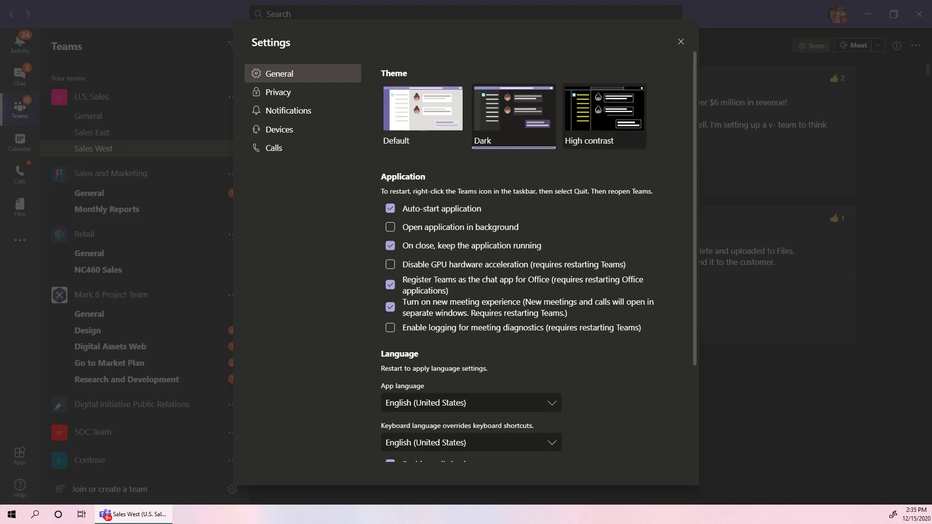
pyautogui.click(604, 114)
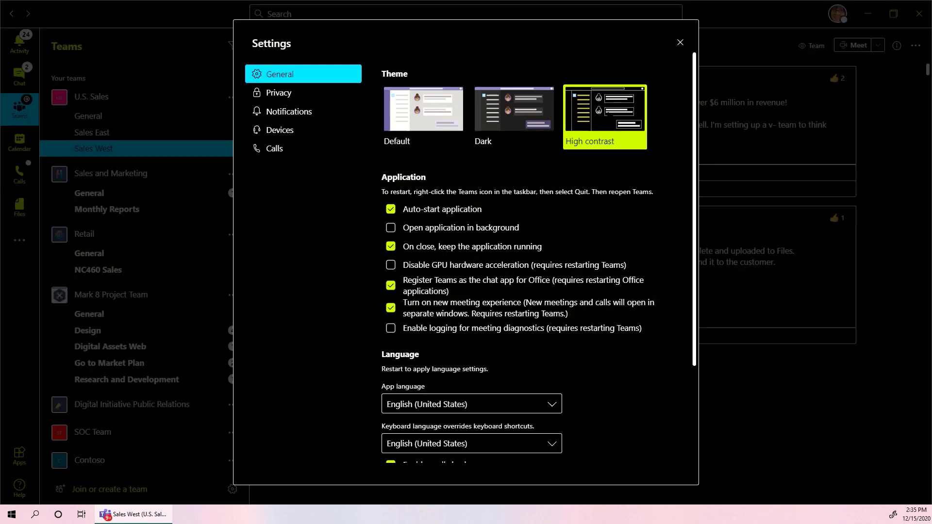
pyautogui.click(432, 114)
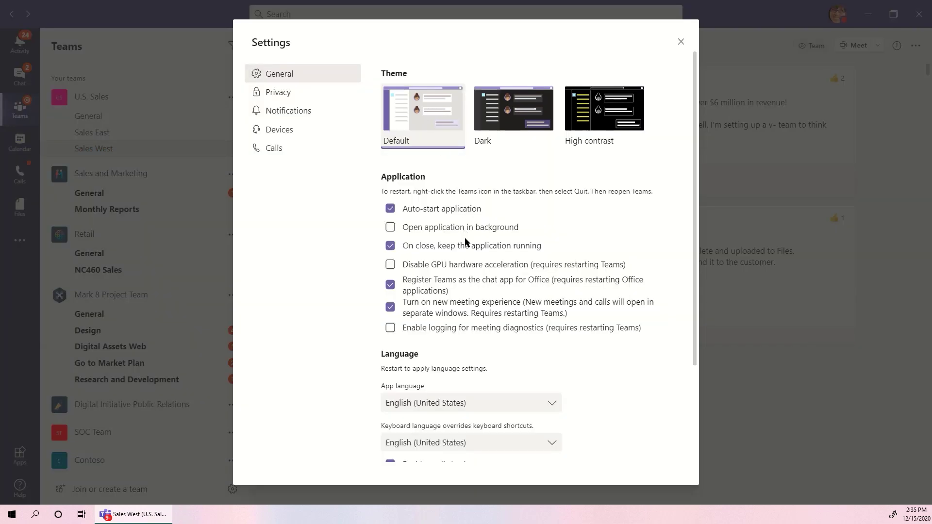
# Step: Review the application and language options in the general settings, and the Privacy, Notifications and Devices settings
pyautogui.scroll(-3, 470, 306)
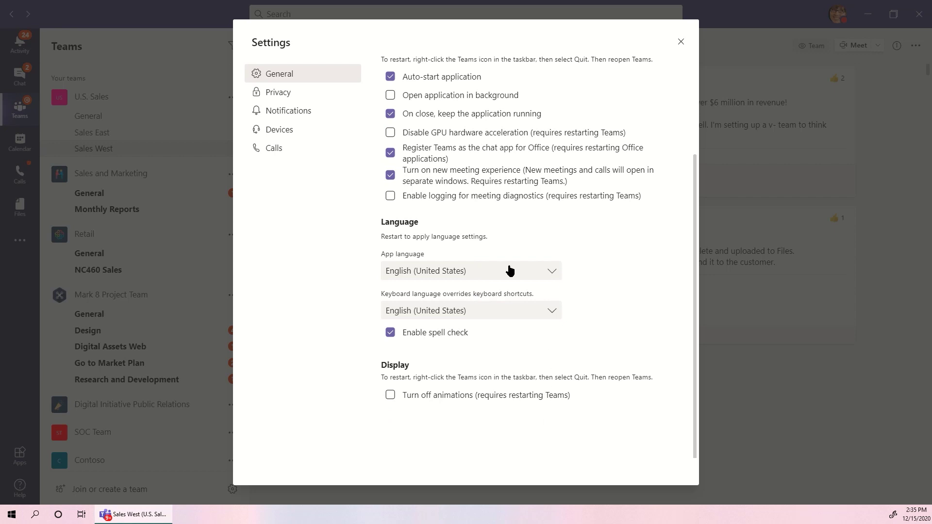
pyautogui.click(295, 94)
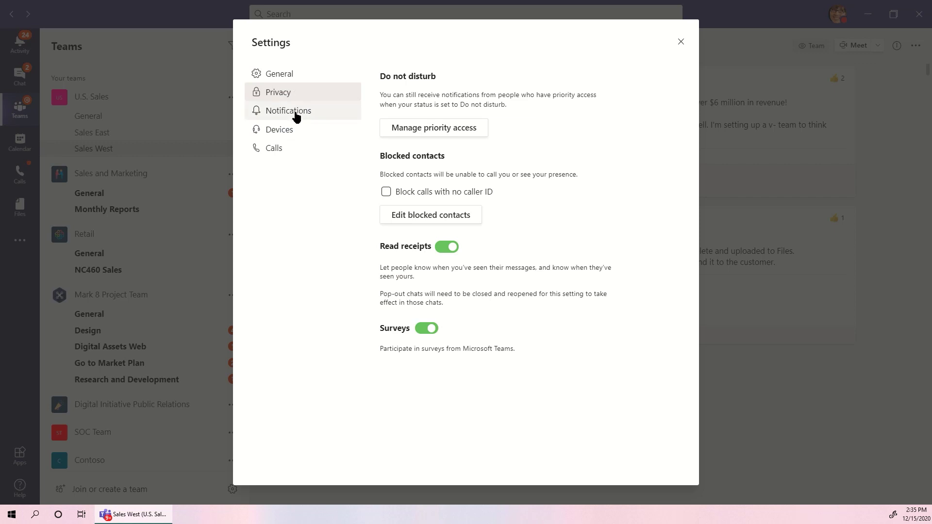
pyautogui.click(296, 113)
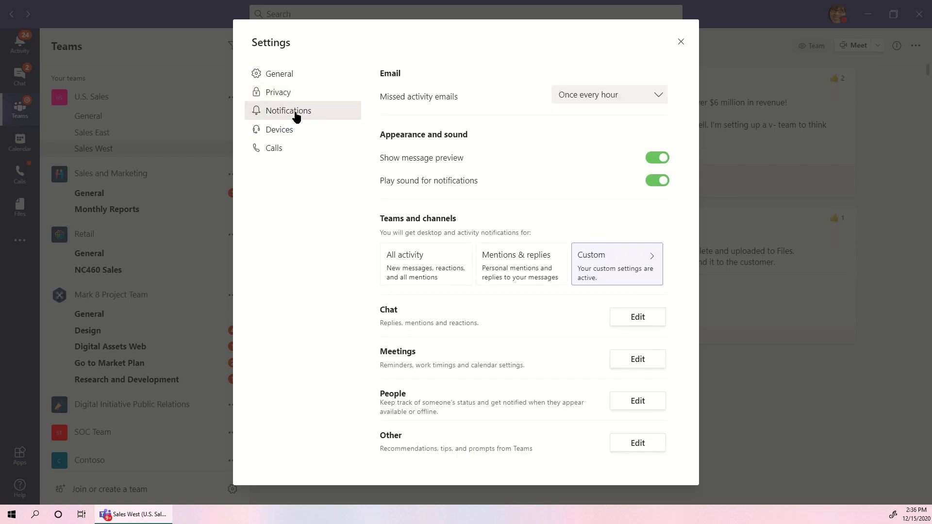
pyautogui.click(296, 130)
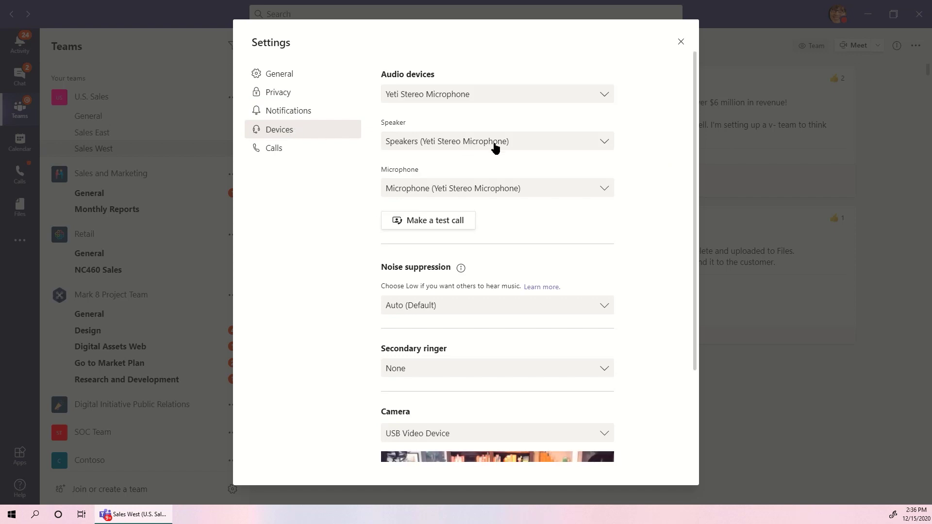
# Step: Set the missed activity emails in the notification settings to Daily
pyautogui.click(309, 112)
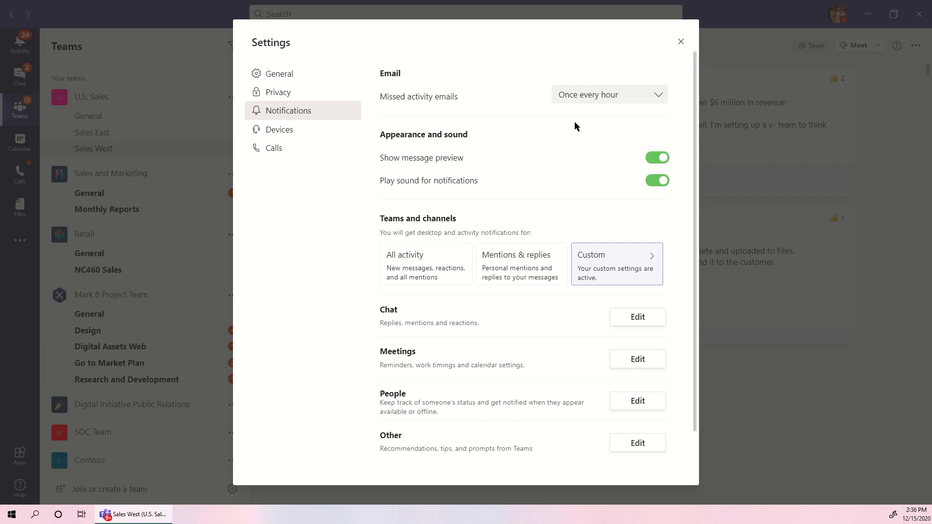
pyautogui.click(605, 101)
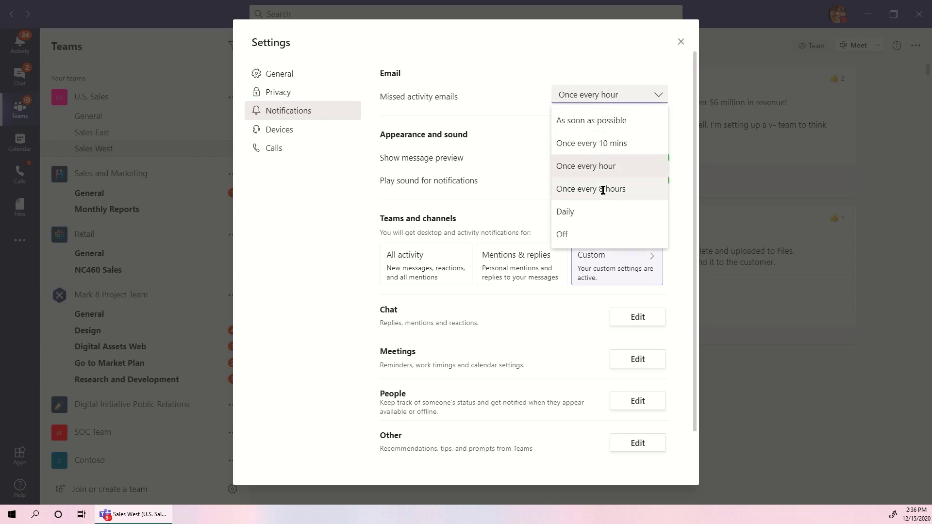
pyautogui.click(603, 212)
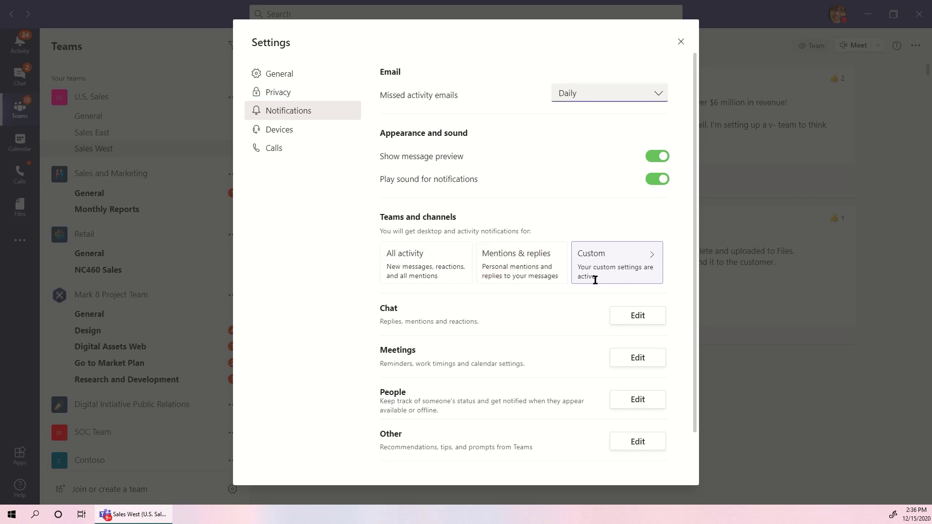
# Step: Set the chat notifications for likes and reactions to "Only show in feed" and return to the main settings
pyautogui.scroll(-1, 602, 281)
pyautogui.click(637, 293)
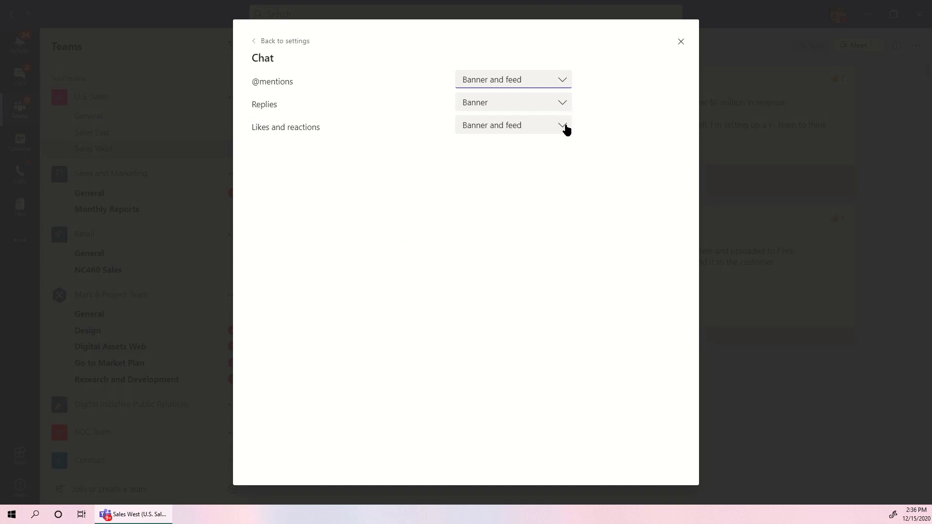
pyautogui.click(563, 128)
pyautogui.click(549, 180)
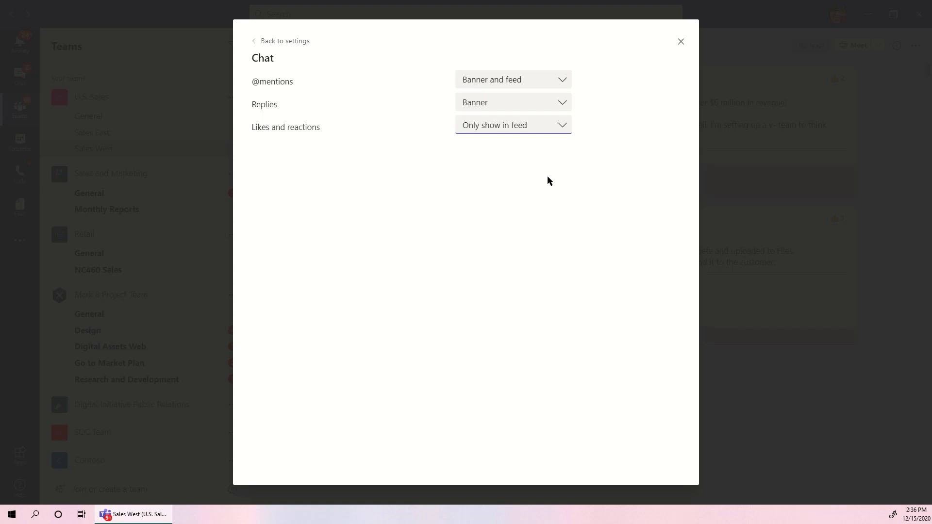
pyautogui.click(263, 43)
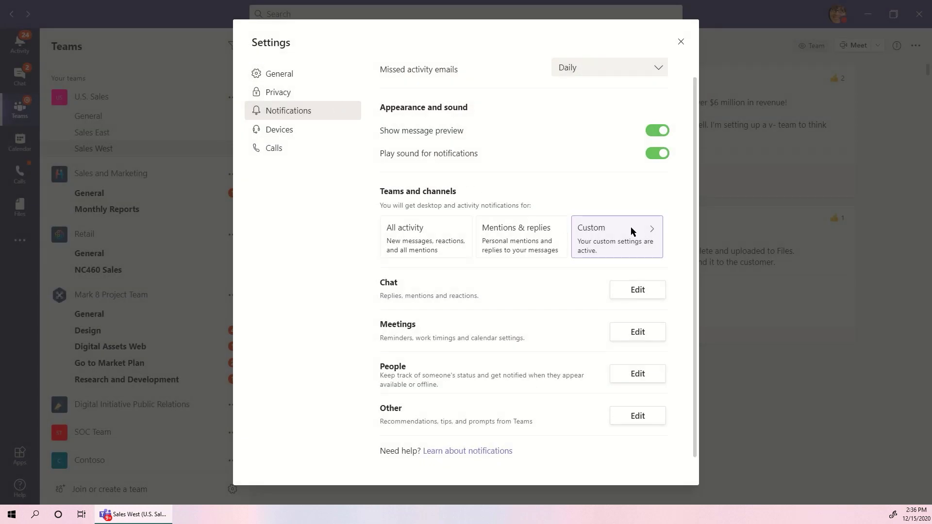
# Step: Review the call answering, voicemail and ringtone settings and close the settings window
pyautogui.click(314, 154)
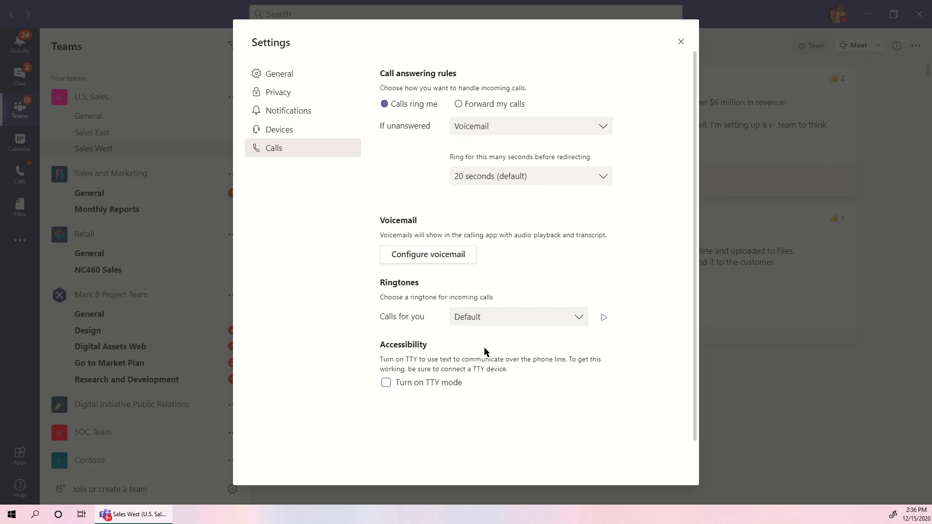
pyautogui.click(680, 42)
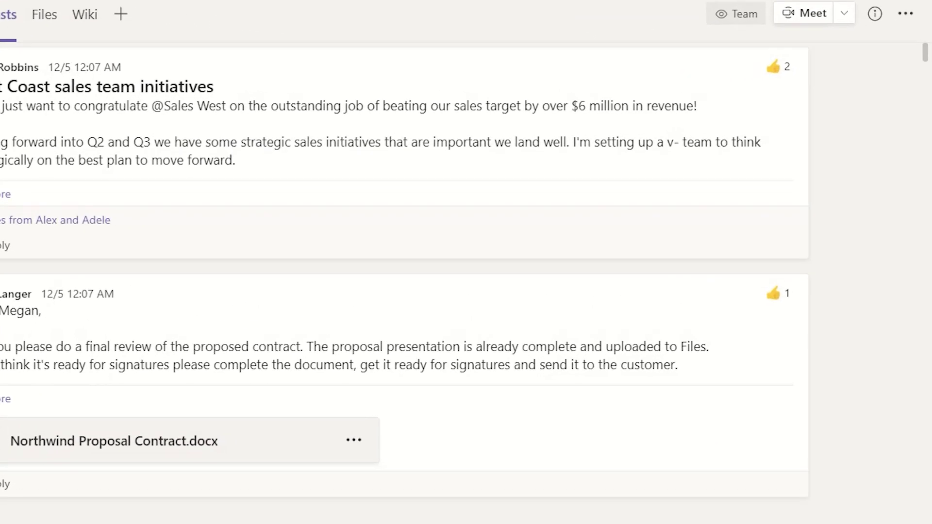
# Step: Examine the keyboard shortcuts list for navigation, messaging, and meetings, calls and calendar
pyautogui.click(838, 14)
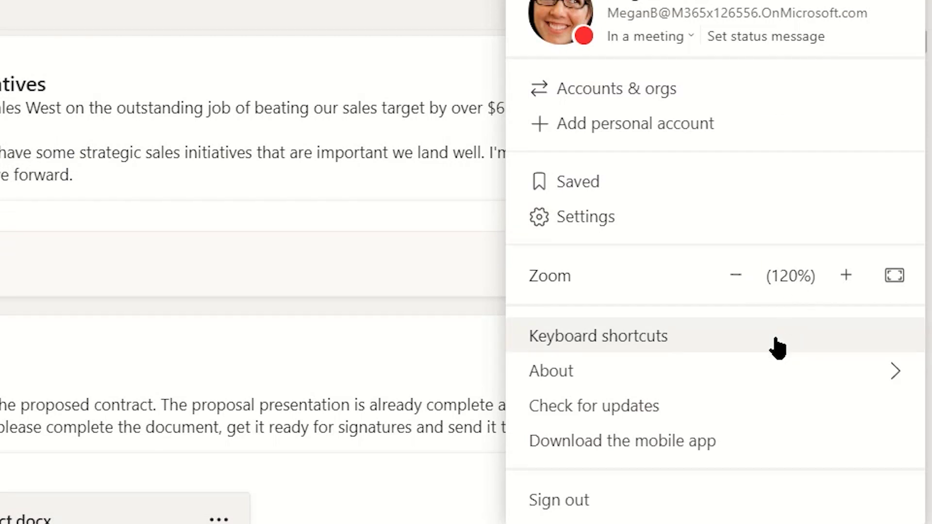
pyautogui.click(777, 348)
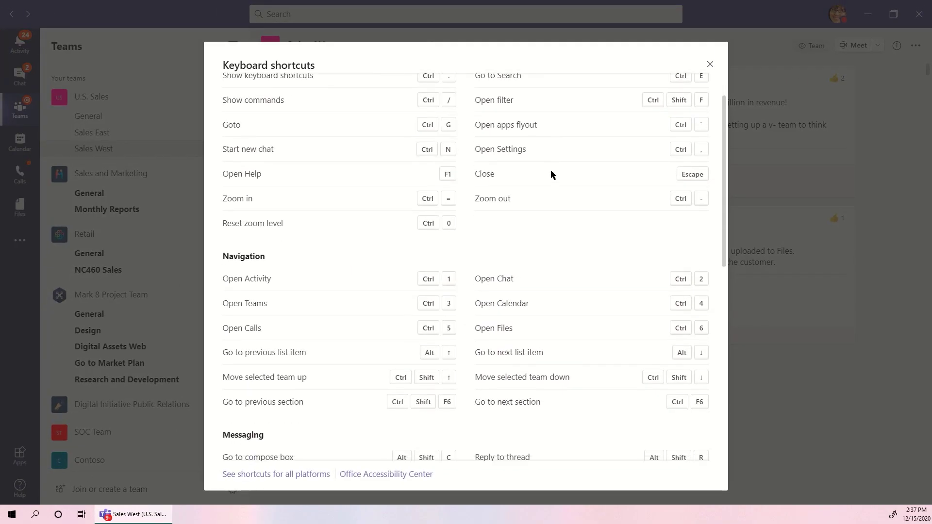
pyautogui.scroll(-3, 551, 171)
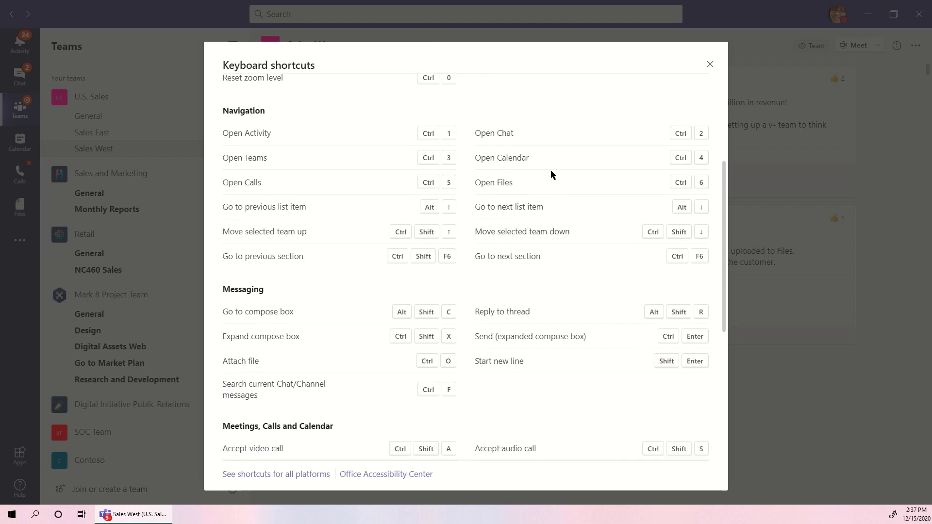
pyautogui.scroll(-4, 551, 171)
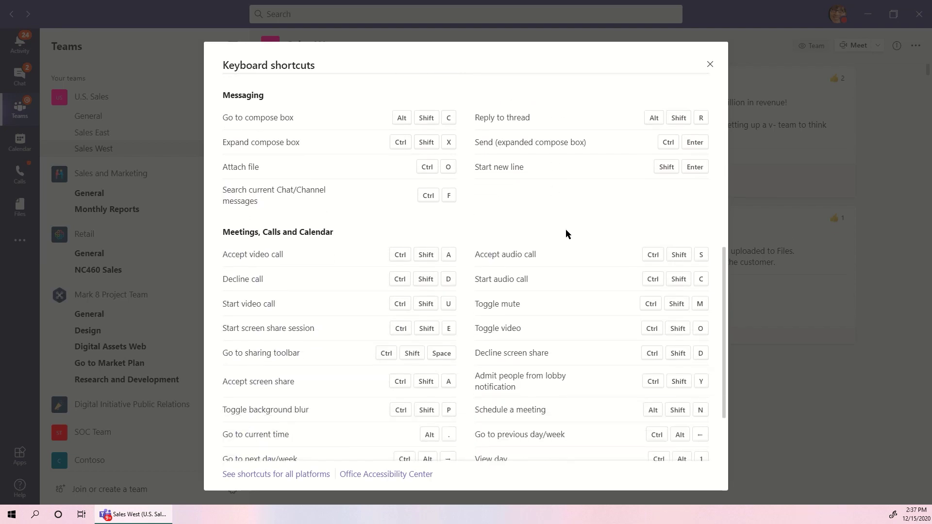
# Step: Review the remaining meetings, calls and calendar shortcuts and close the keyboard shortcuts list
pyautogui.scroll(-2, 566, 230)
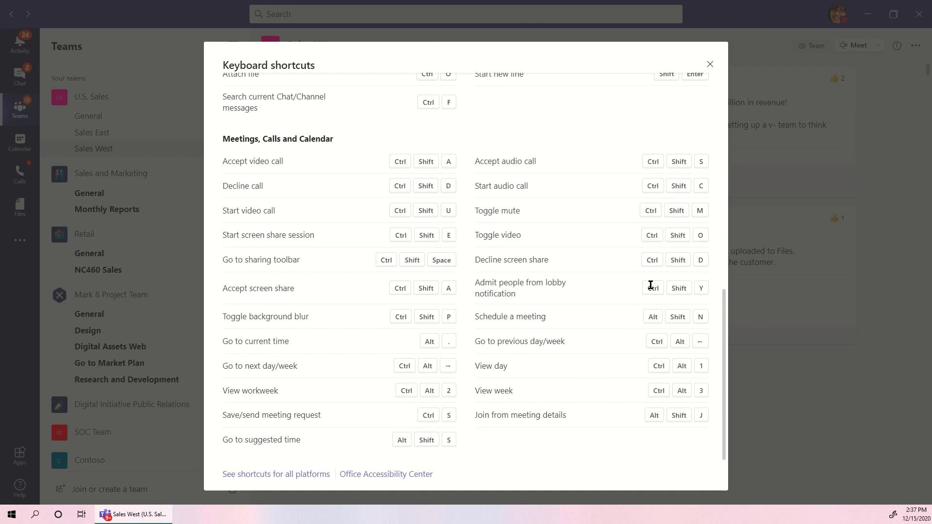
pyautogui.click(710, 65)
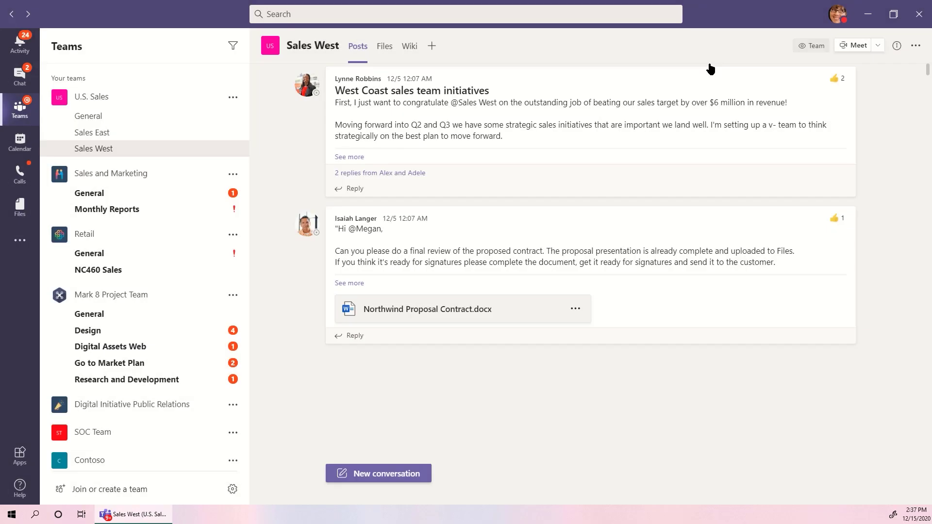
# Step: Show the About options from the profile menu, and check for app updates
pyautogui.click(837, 14)
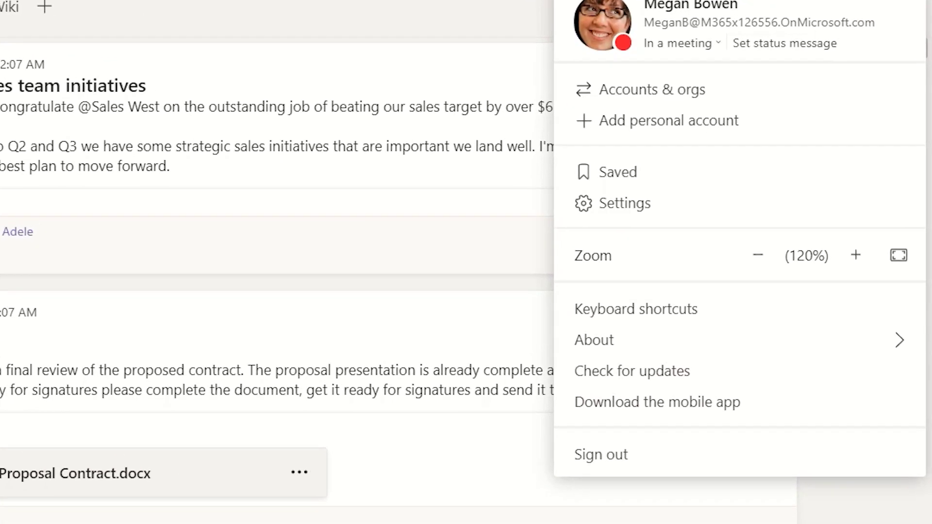
pyautogui.moveTo(732, 345)
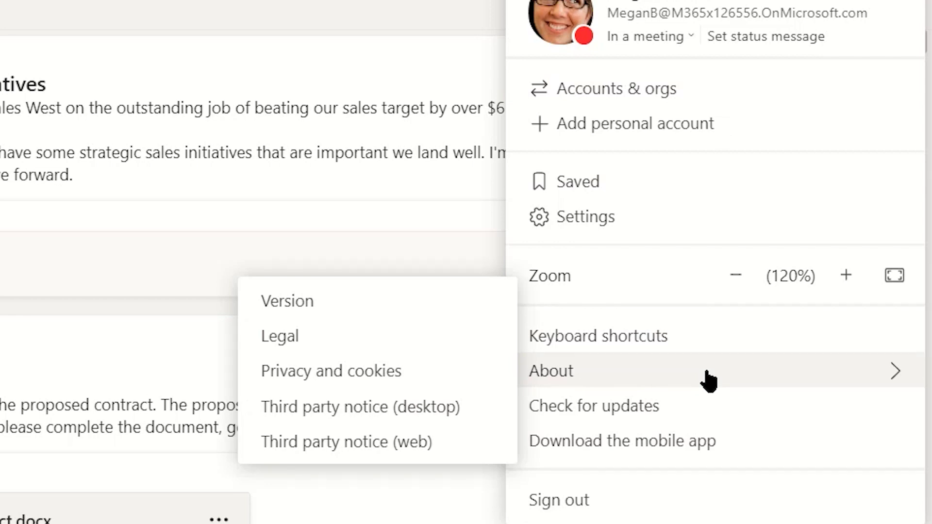
pyautogui.click(704, 408)
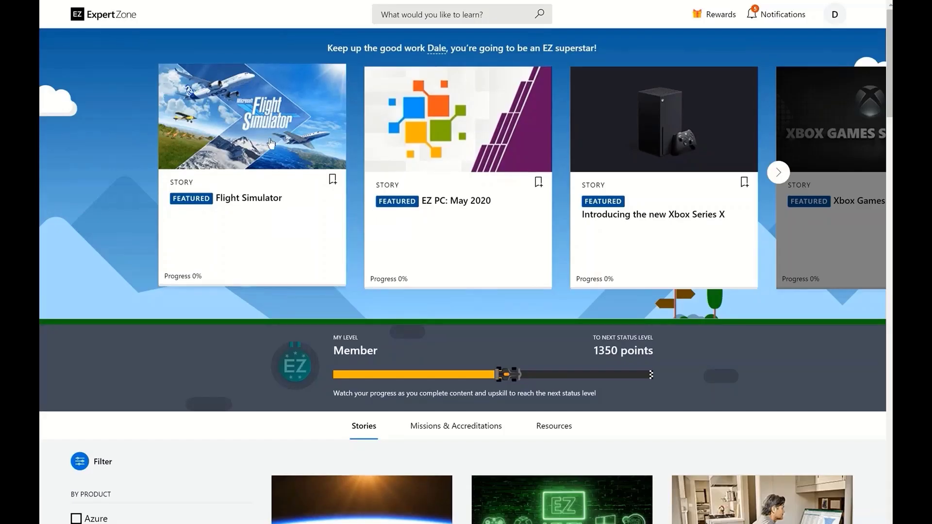
pyautogui.click(779, 172)
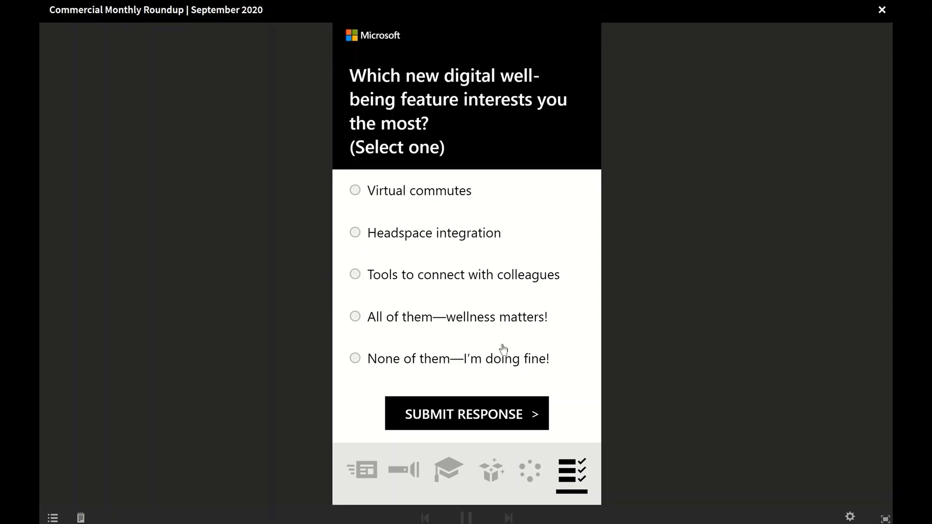